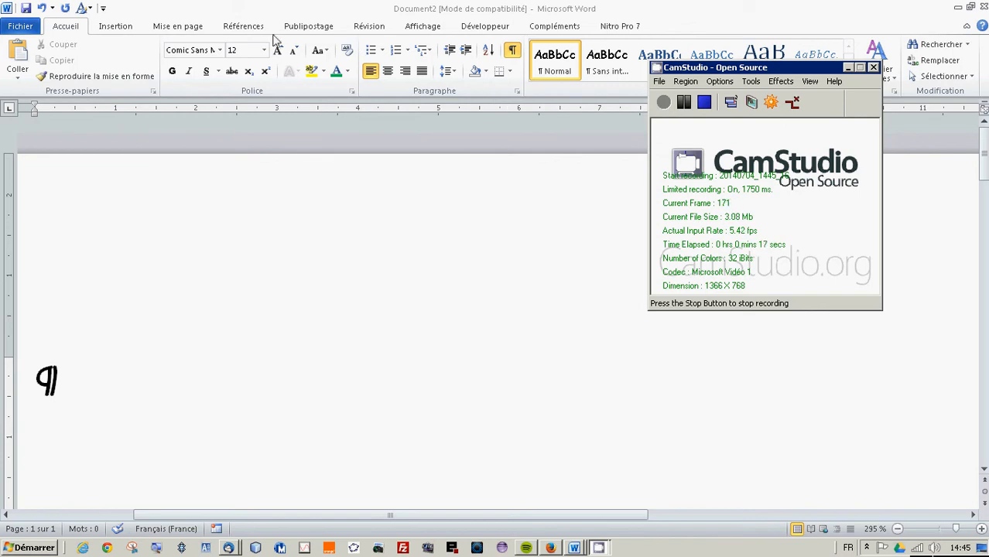
Step: Insert a new equation in the empty document and give it a stacked fraction with empty numerator and denominator
click(109, 31)
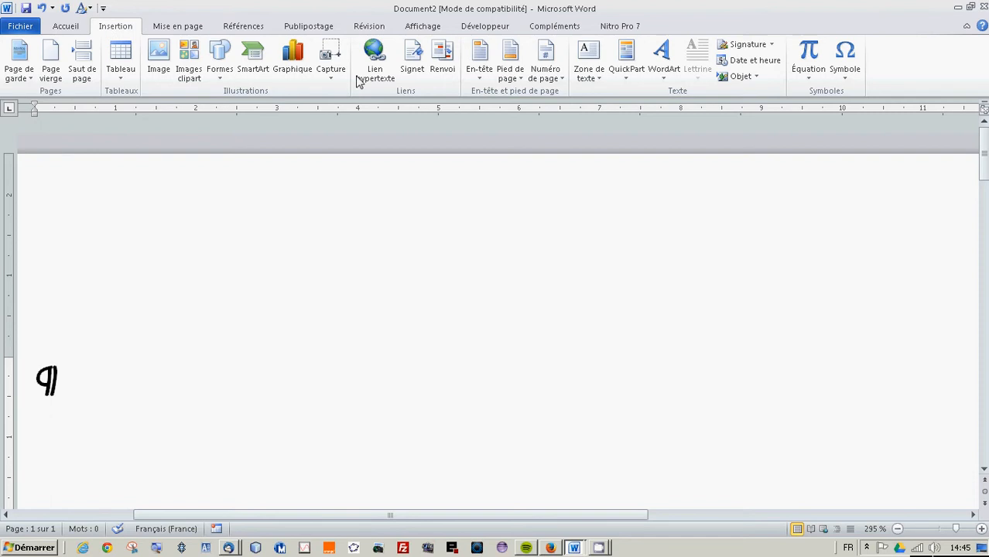
click(812, 71)
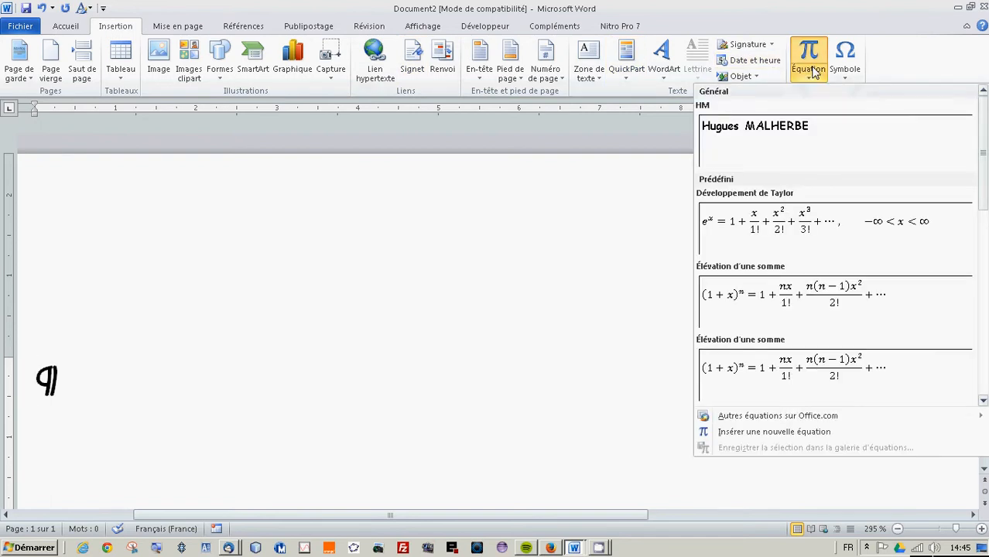
click(774, 432)
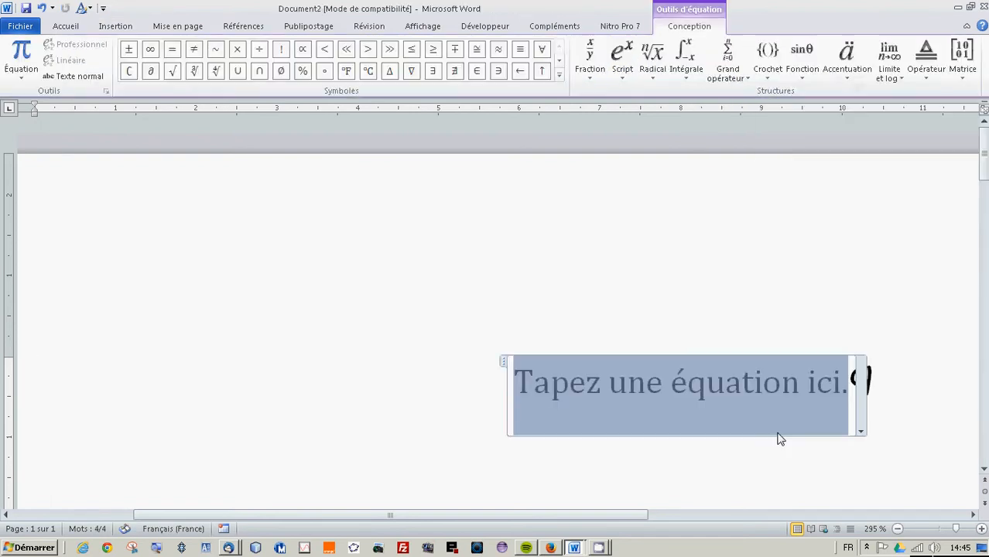
click(590, 76)
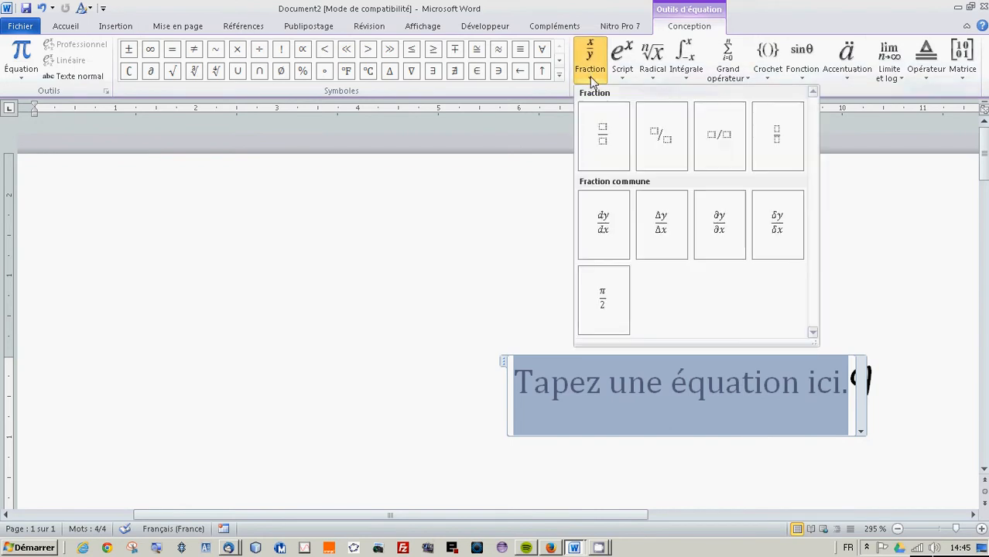
click(603, 136)
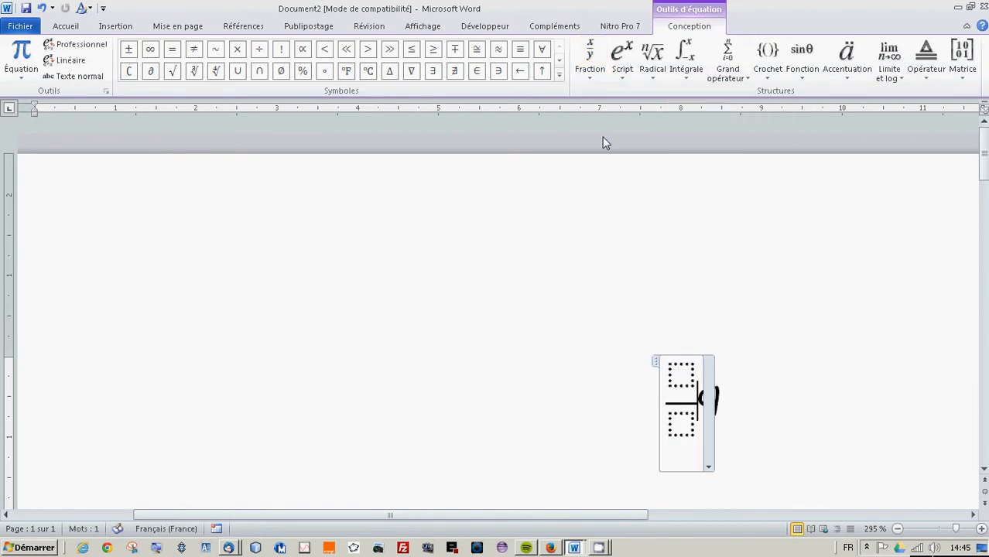
Step: Fill the fraction with the symbol π as the numerator and 3 as the denominator
click(681, 378)
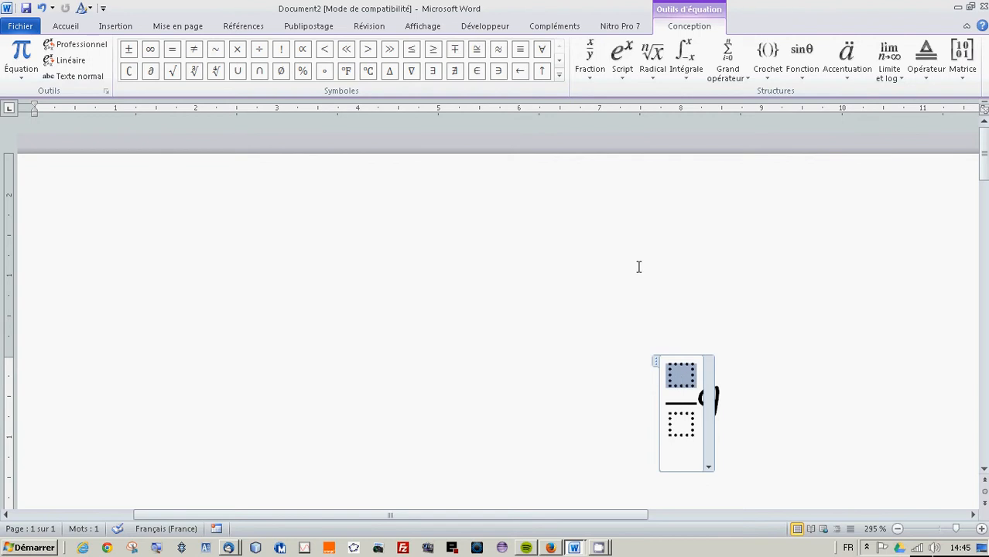
click(560, 75)
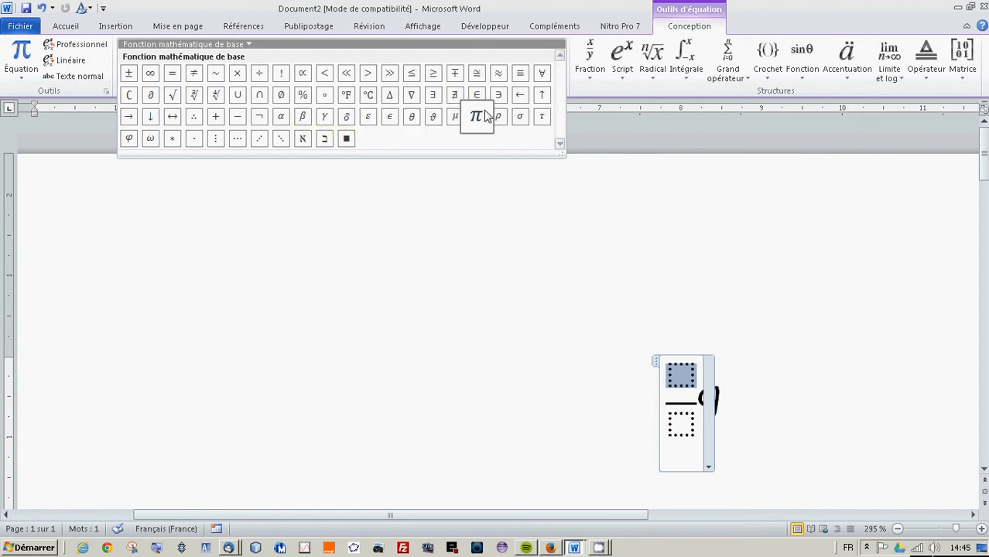
click(476, 116)
click(680, 411)
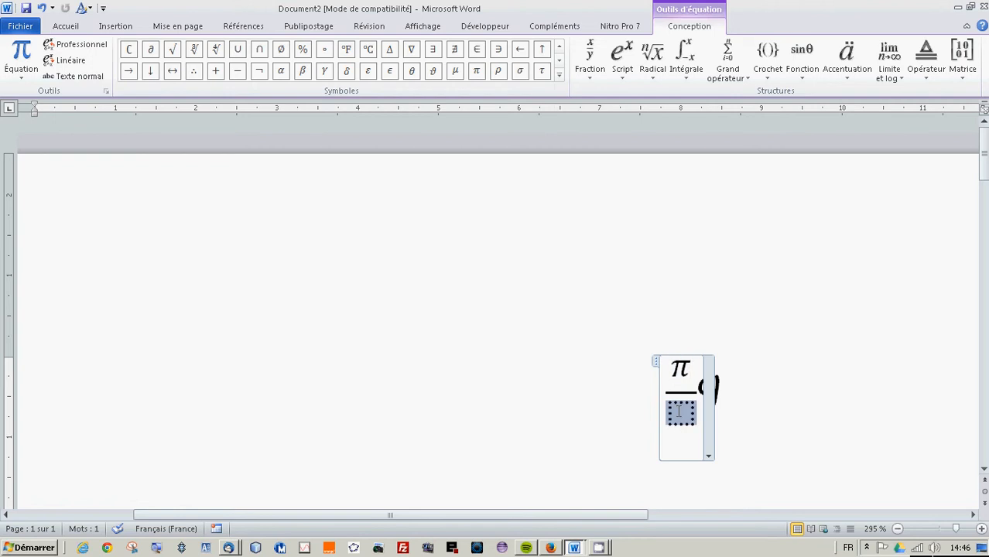
text(3)
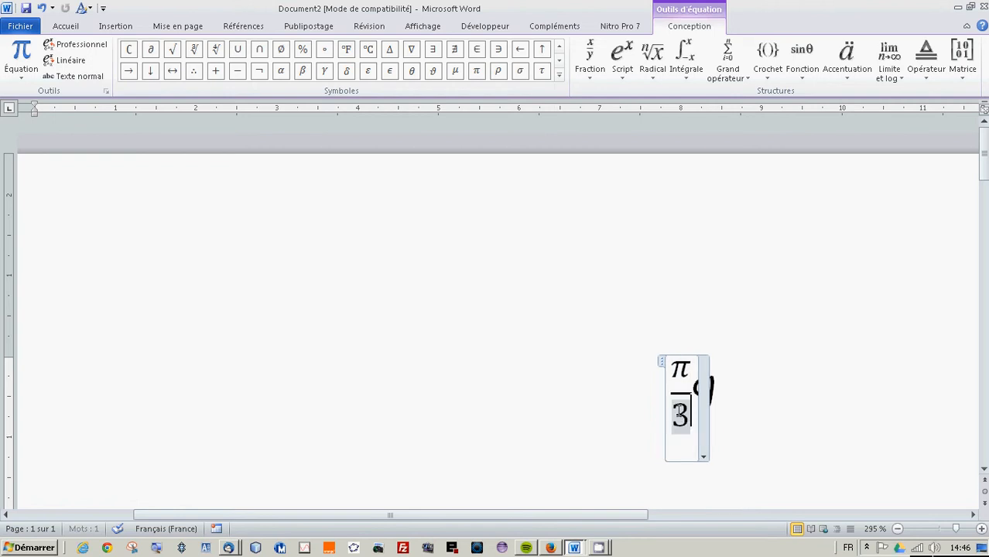
click(762, 410)
Step: Add a new paragraph after the π/3 equation and left-align the equation's line
click(667, 372)
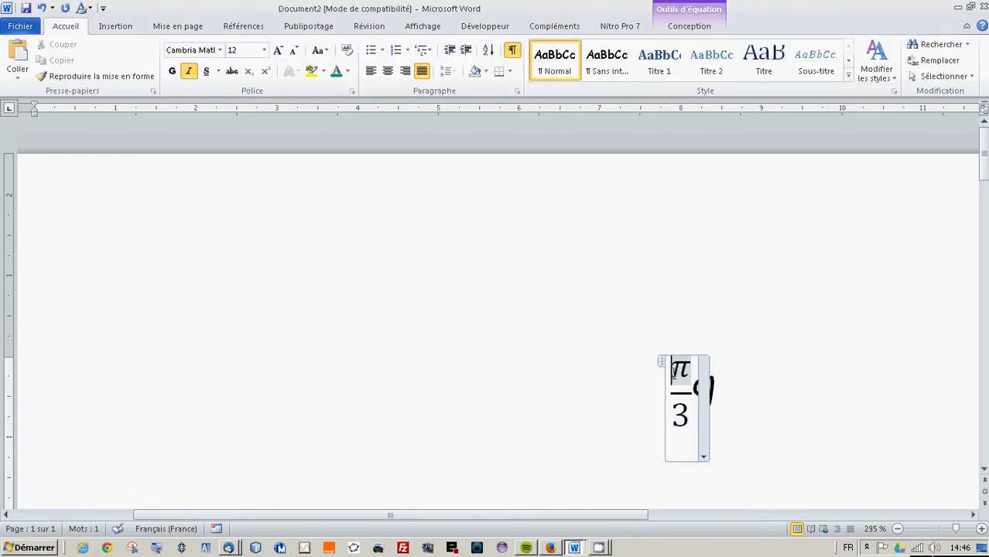
drag(663, 362, 205, 226)
click(761, 406)
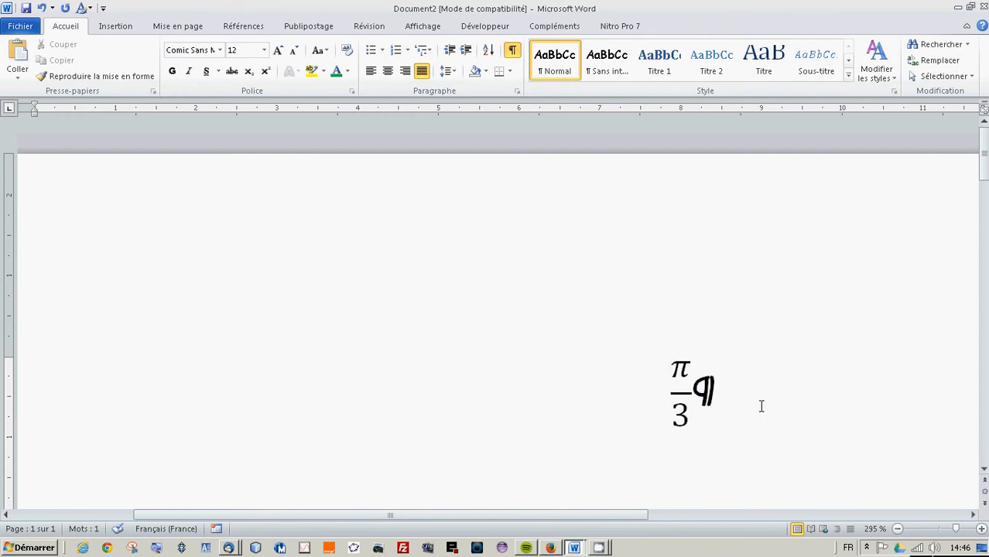
key(Return)
click(677, 381)
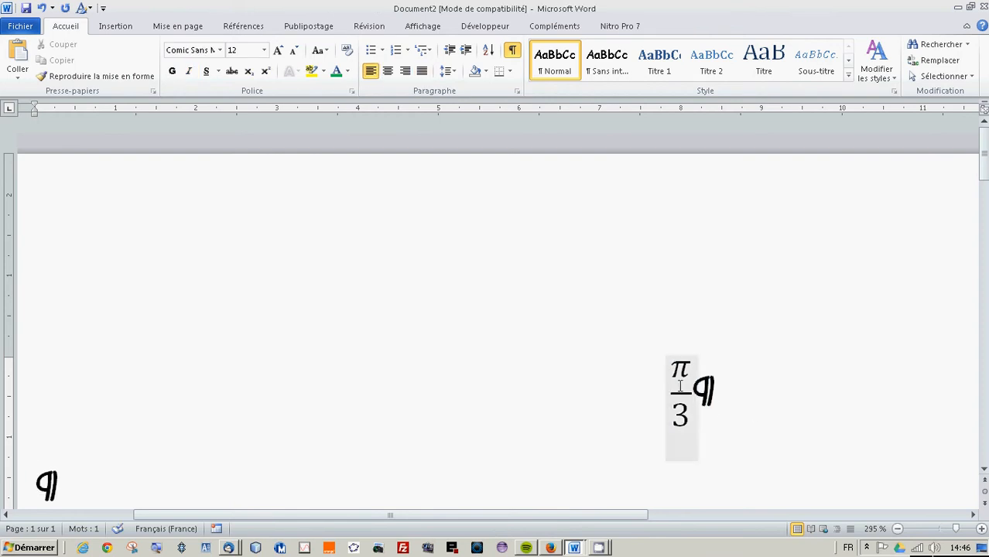
click(736, 384)
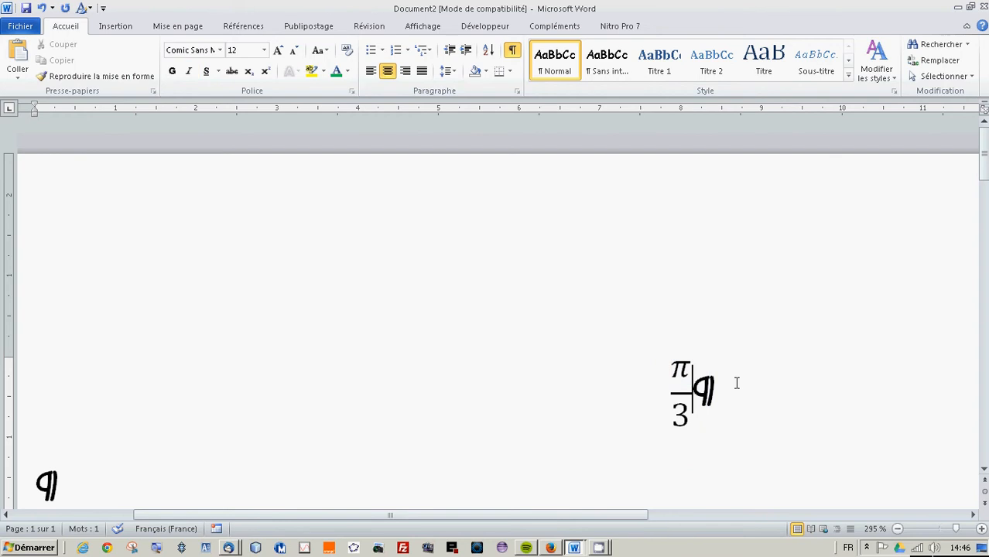
click(372, 71)
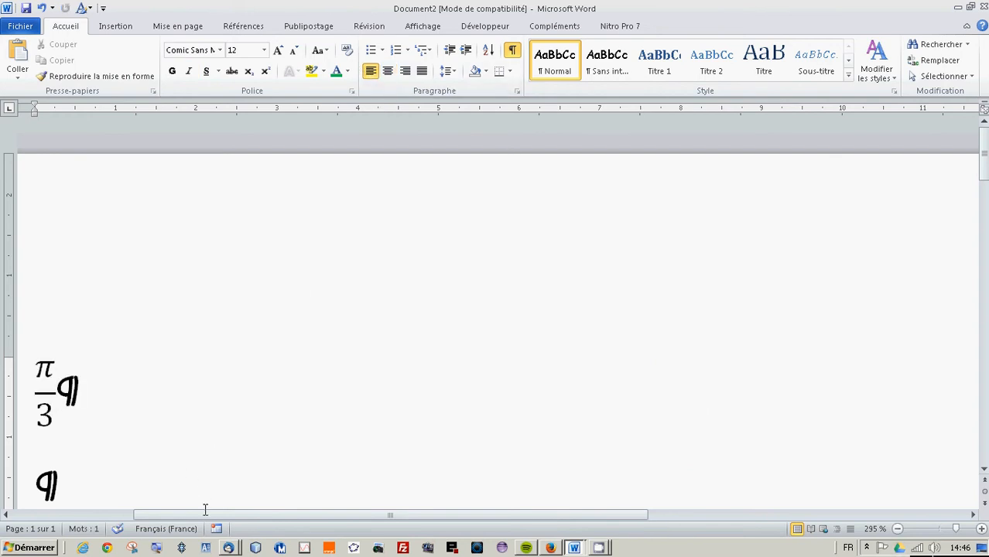
Step: Insert a new equation in the empty paragraph below the π/3 fraction
click(126, 511)
drag(126, 511, 111, 504)
click(269, 494)
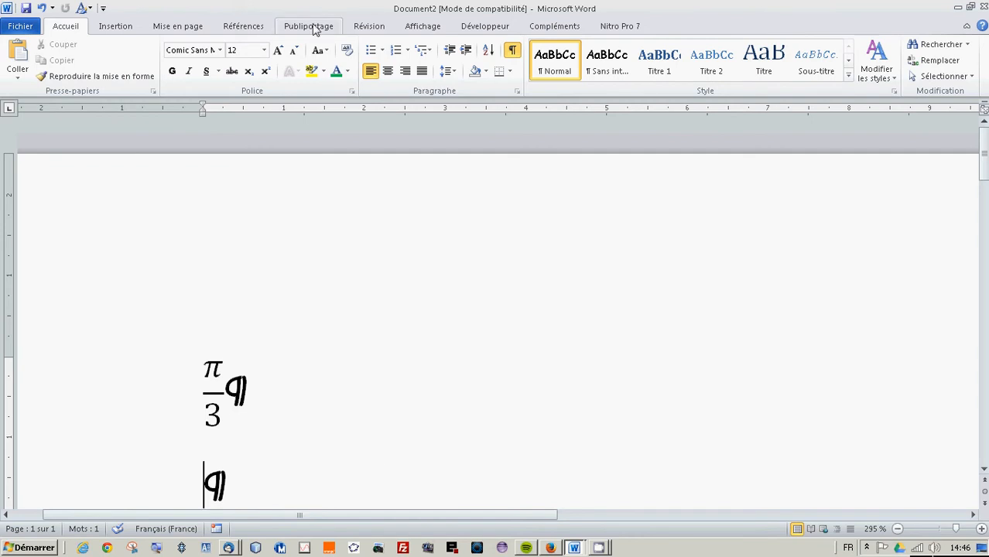
click(116, 28)
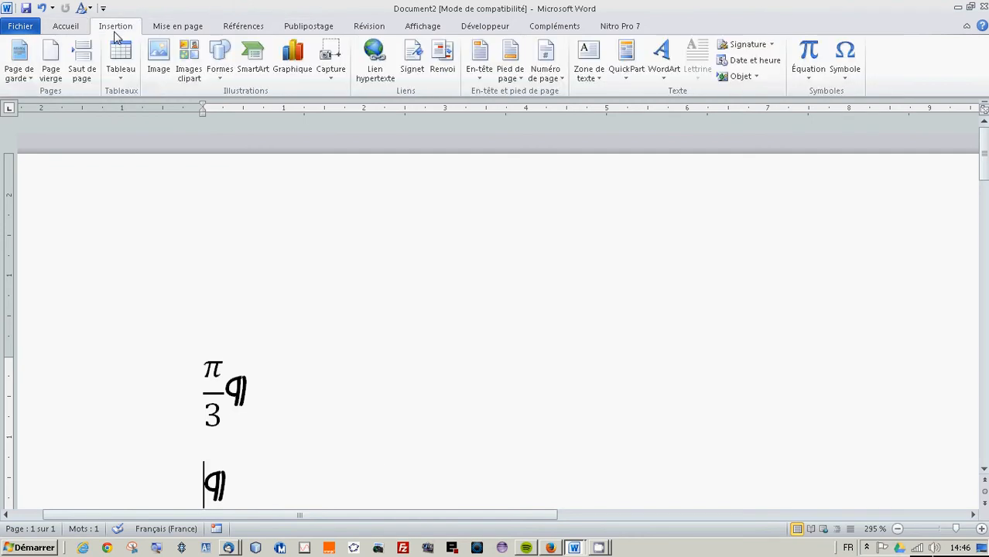
click(811, 79)
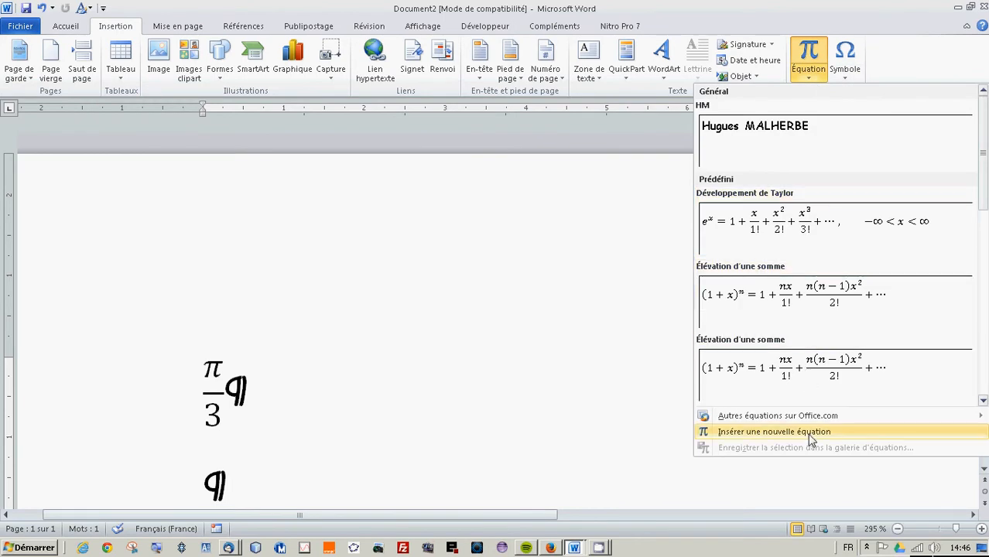
click(811, 439)
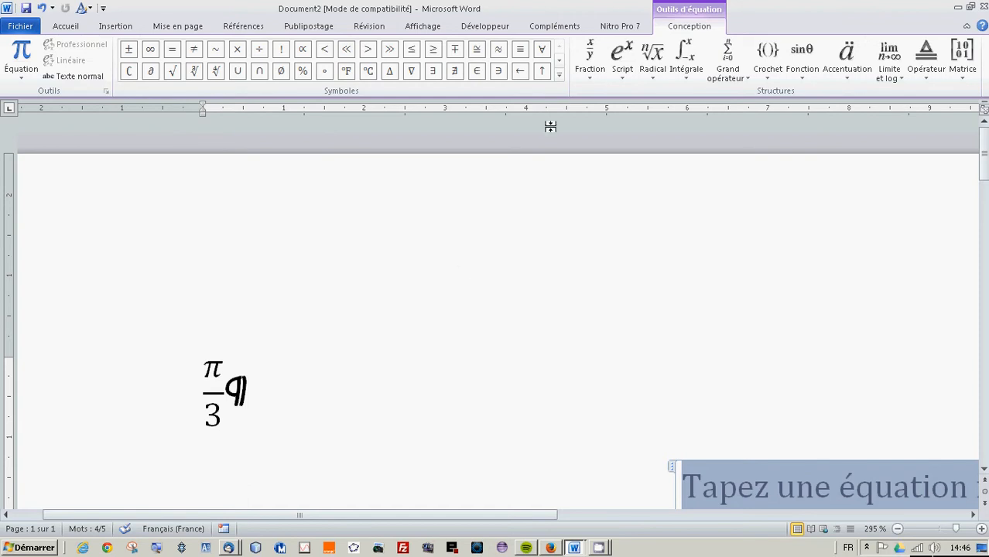
Step: Look through all rows of the basic math symbols available for the equation
click(559, 60)
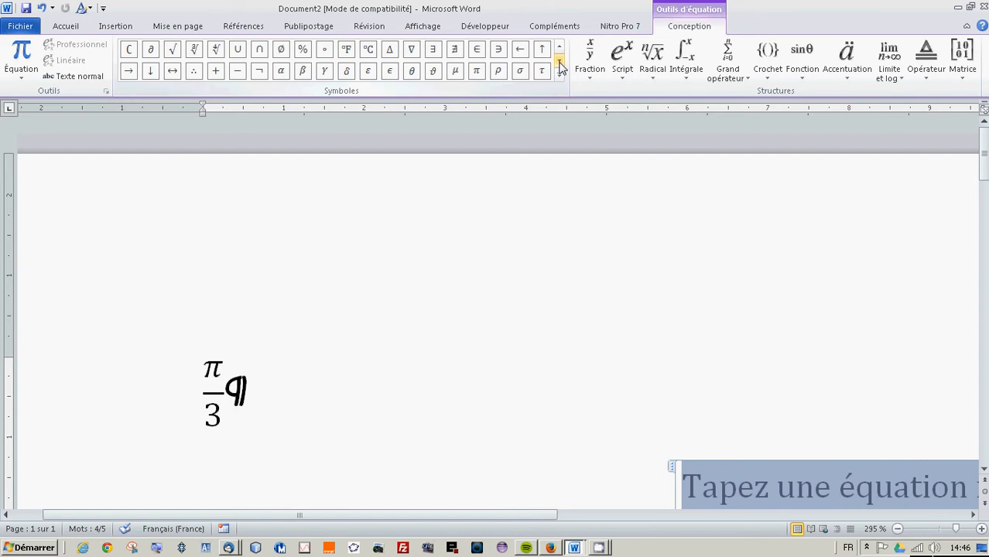
click(560, 60)
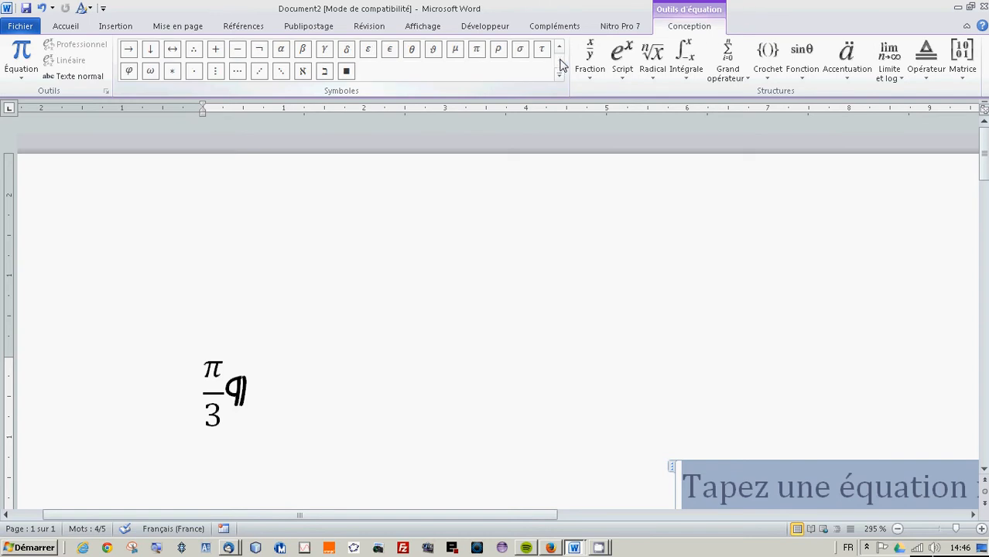
click(560, 48)
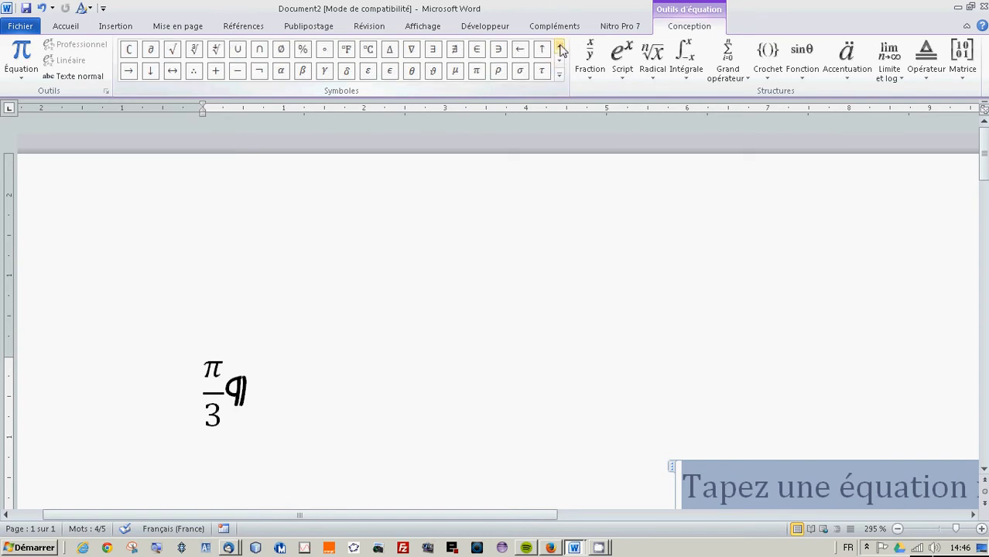
click(560, 49)
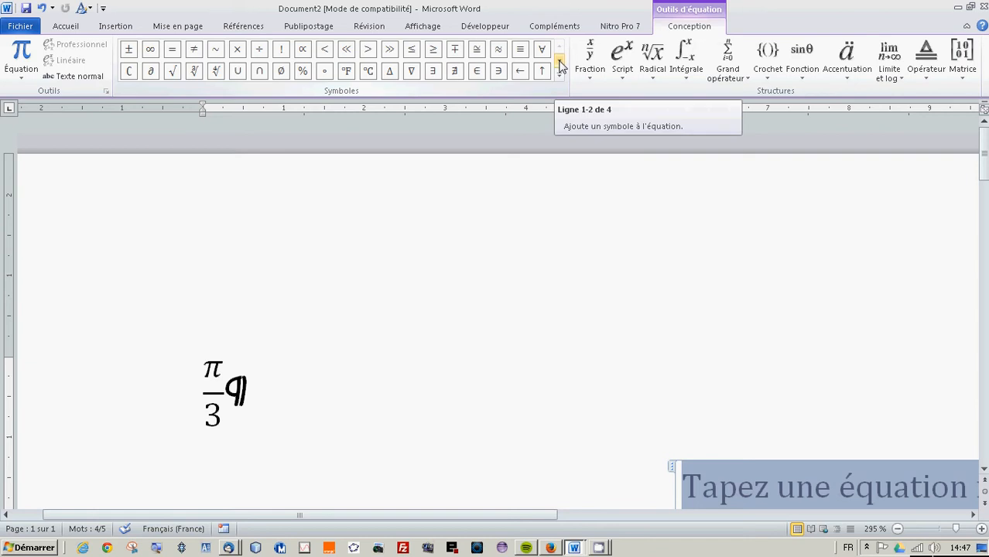
click(559, 64)
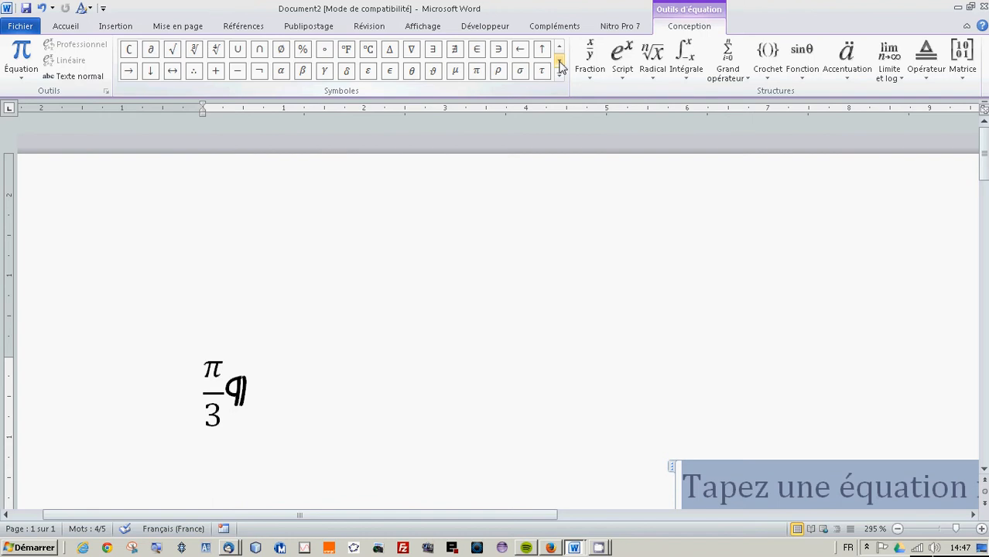
click(559, 64)
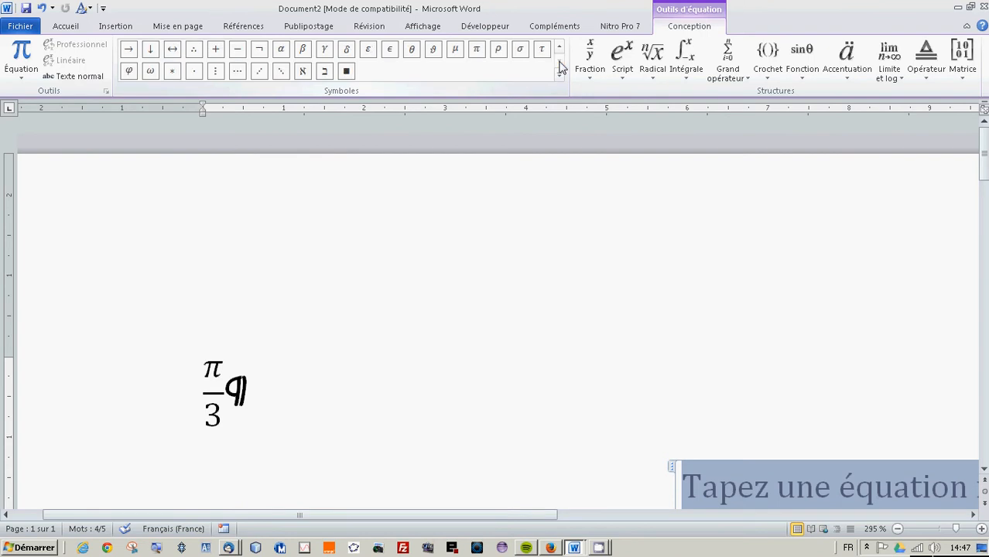
Step: Insert the ∉ symbol from the recently used document symbols into the empty equation
click(114, 26)
click(846, 62)
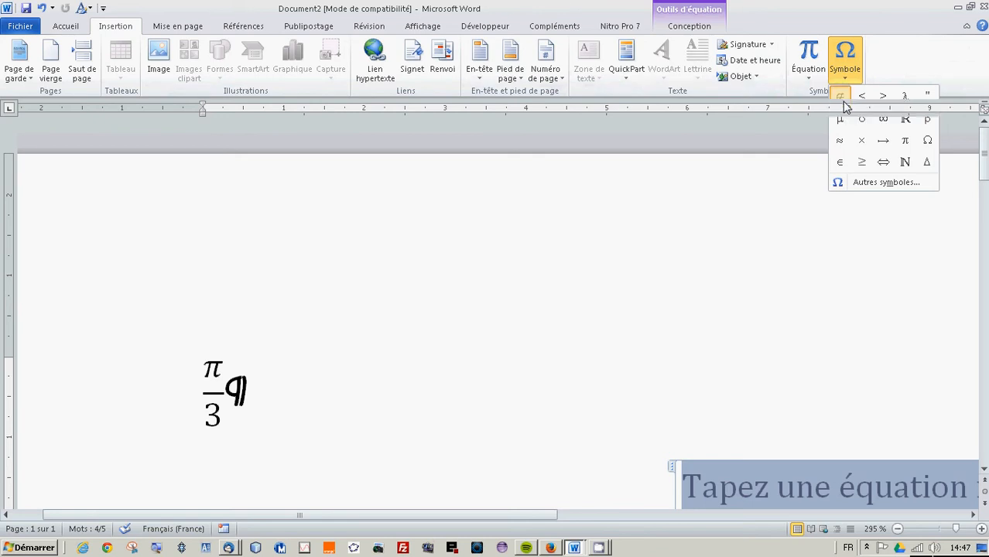
click(842, 99)
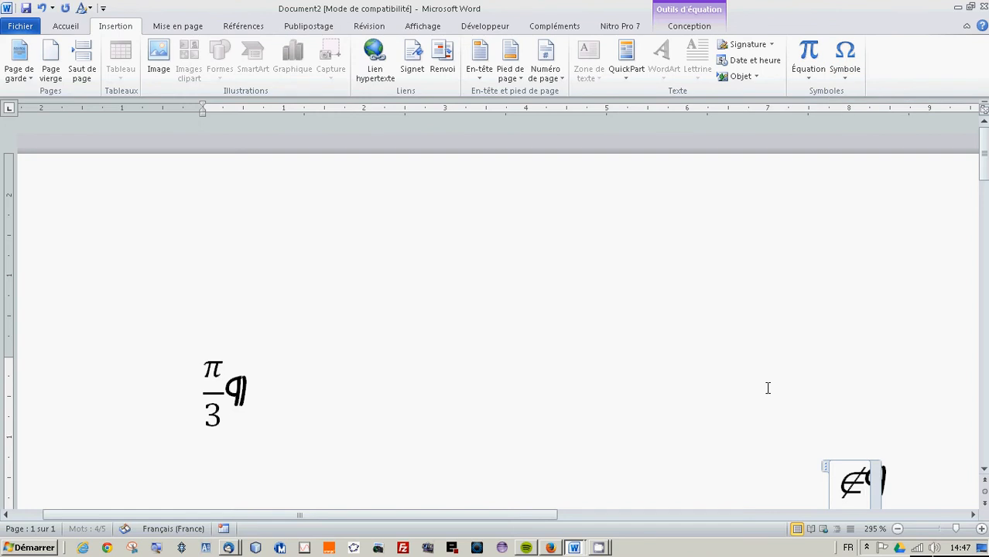
click(764, 442)
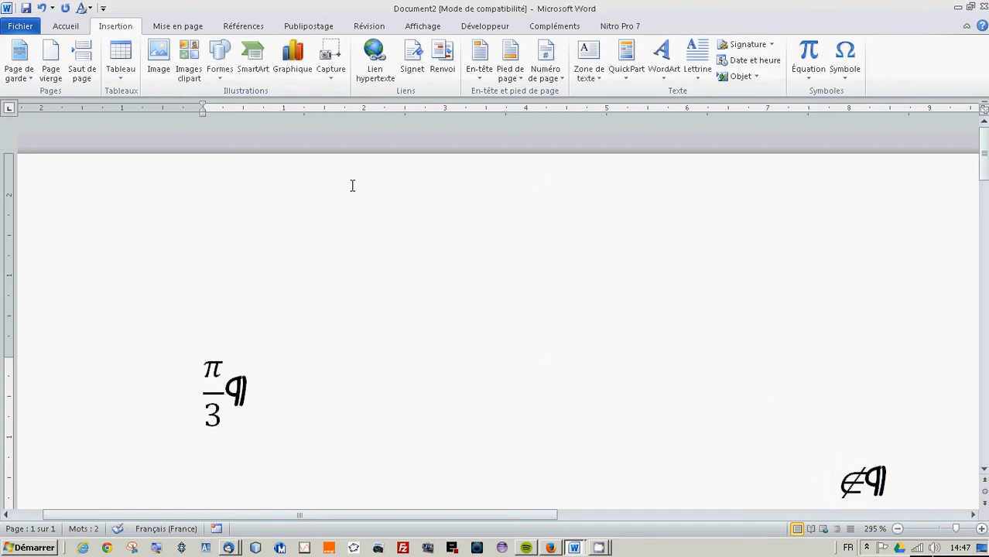
Step: Left-align the line with the ∉ equation and start a new paragraph below it
click(55, 29)
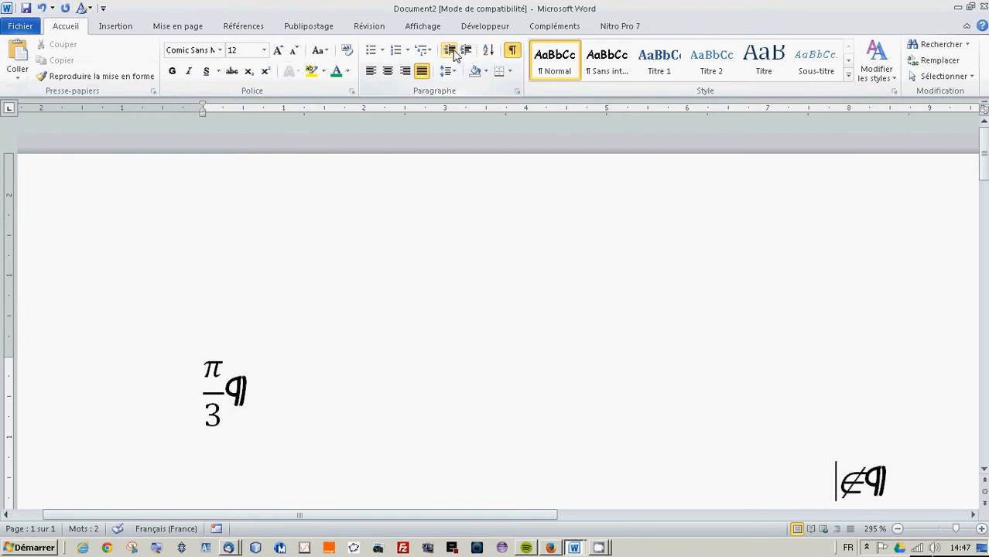
click(371, 70)
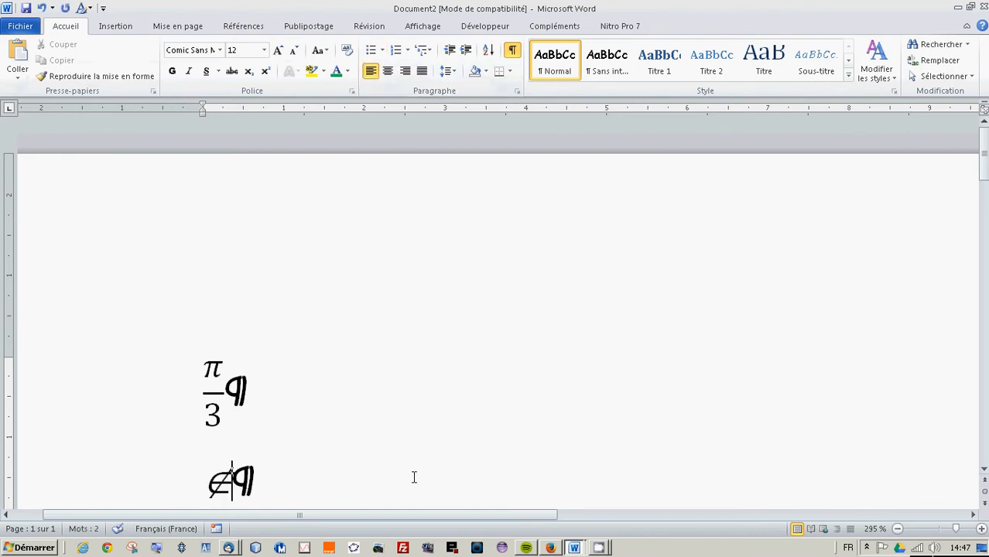
key(Return)
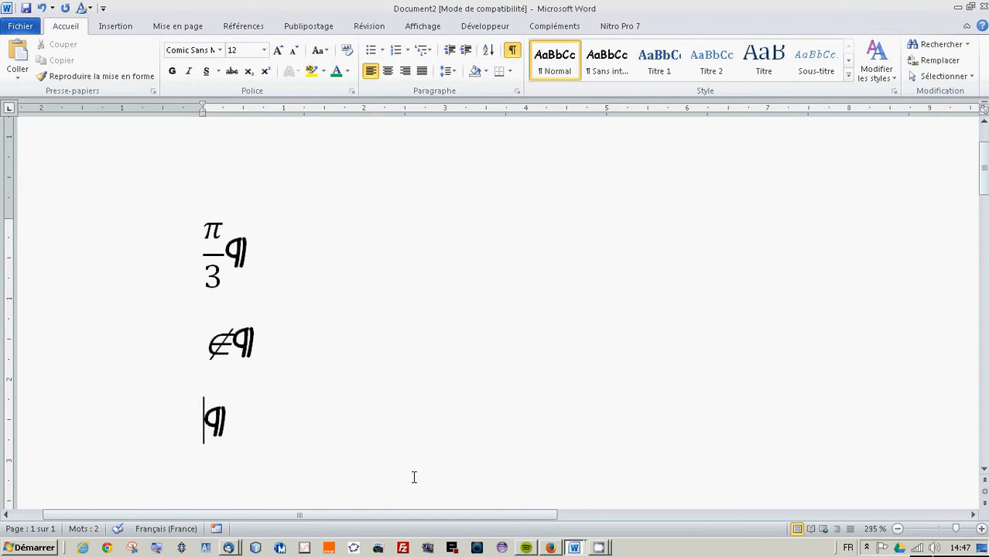
Step: Write the interval ] - ∞ ;0] as ordinary text in the empty paragraph, taking ∞ from the recent document symbols, and start a new paragraph
click(116, 28)
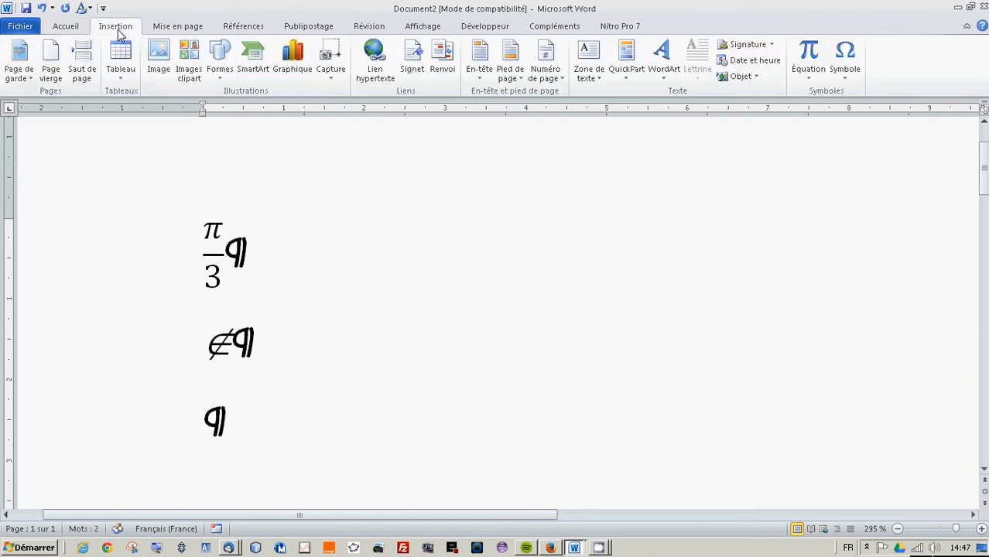
click(845, 62)
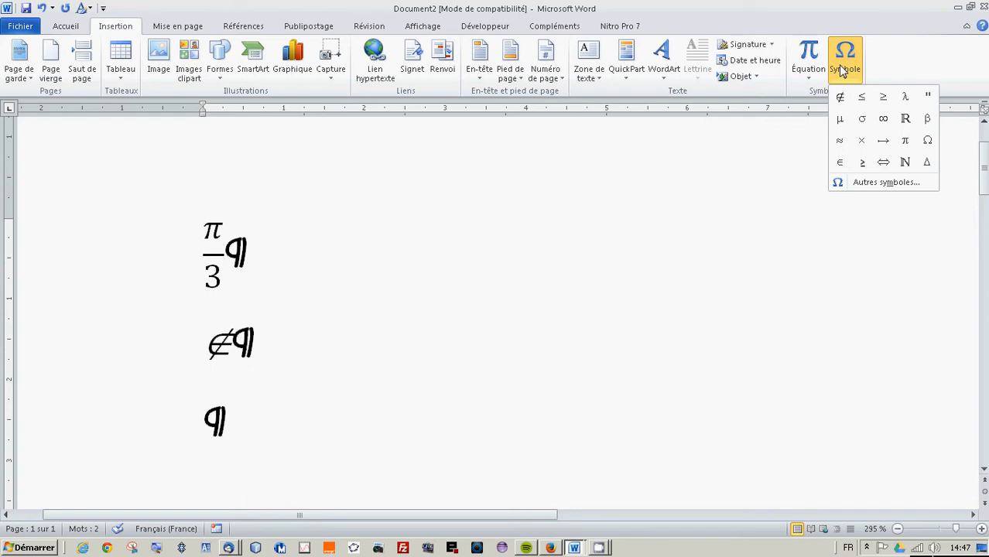
click(303, 420)
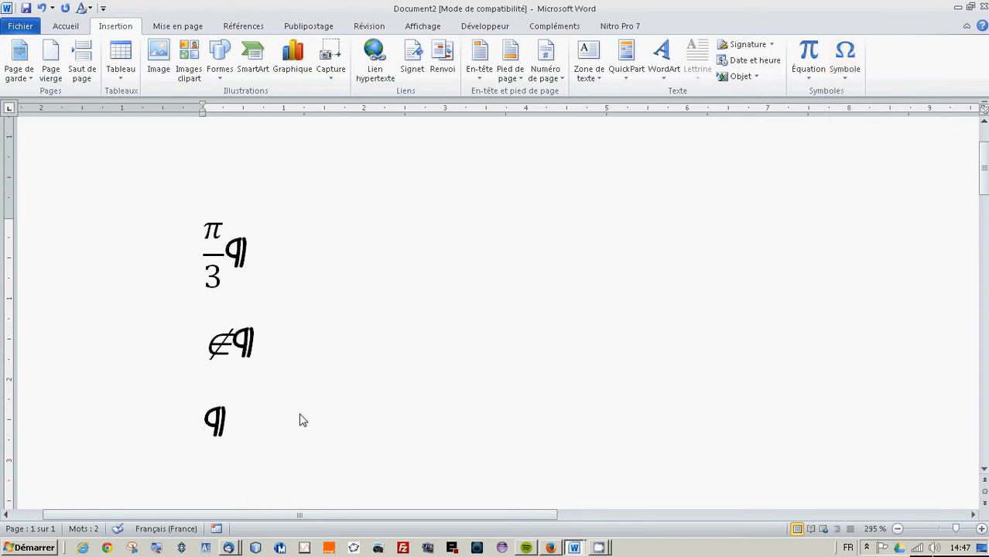
text(] -)
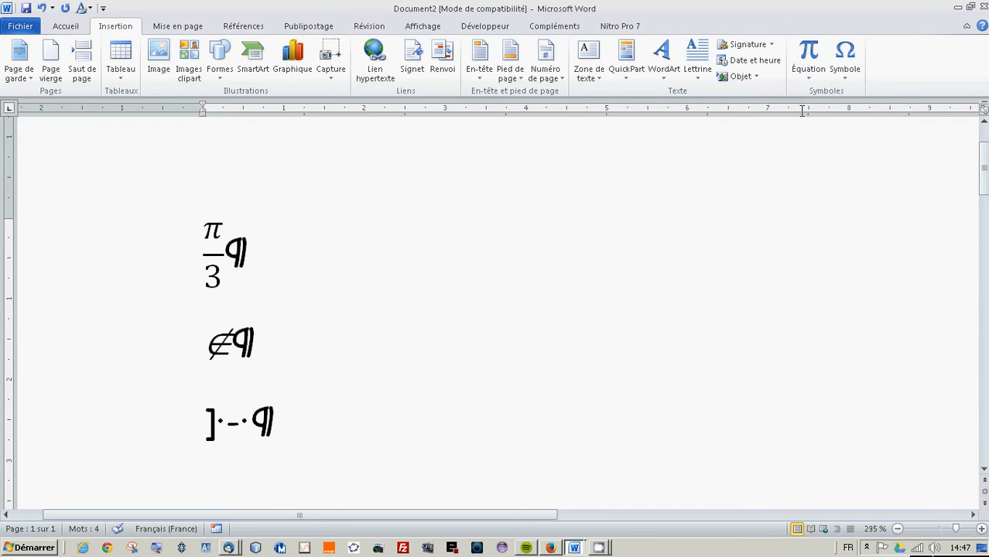
click(844, 60)
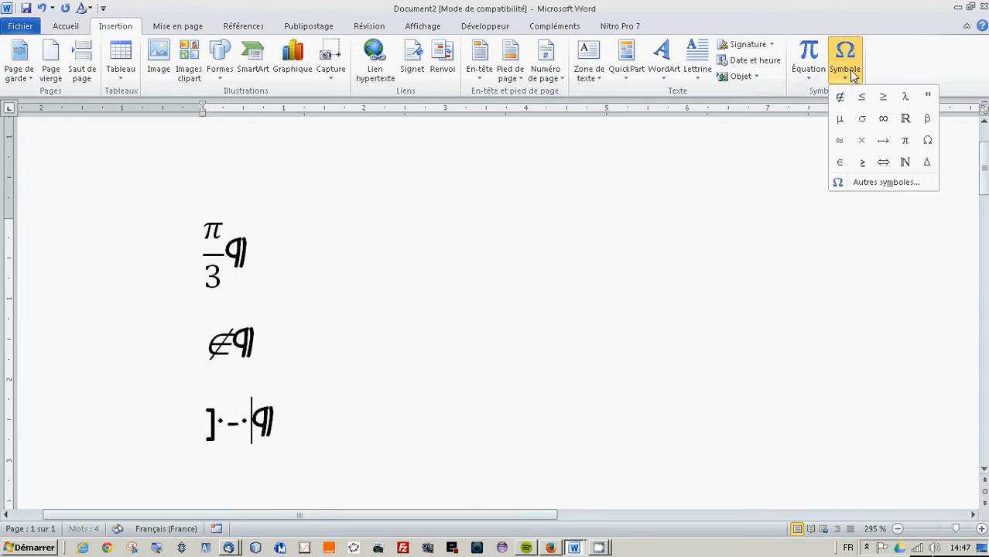
click(883, 119)
text(;)
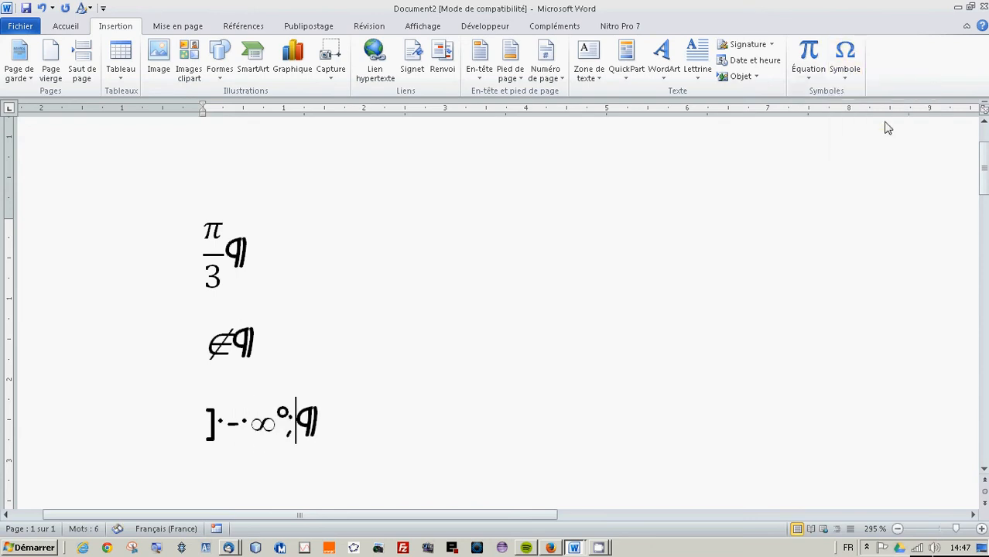
text(0])
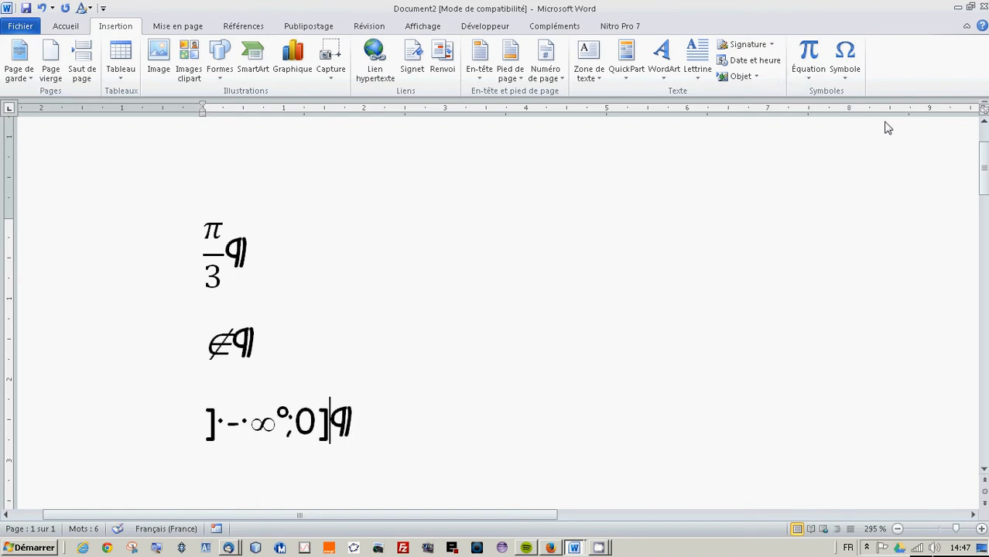
key(Return)
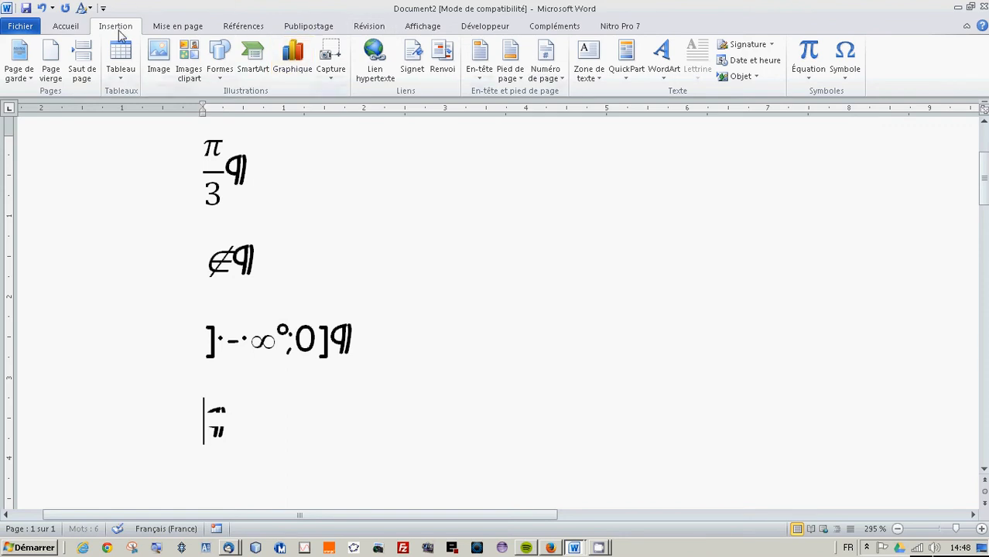
Step: Insert a new equation in the paragraph below the interval and add the ]□] bracket structure to it
click(805, 72)
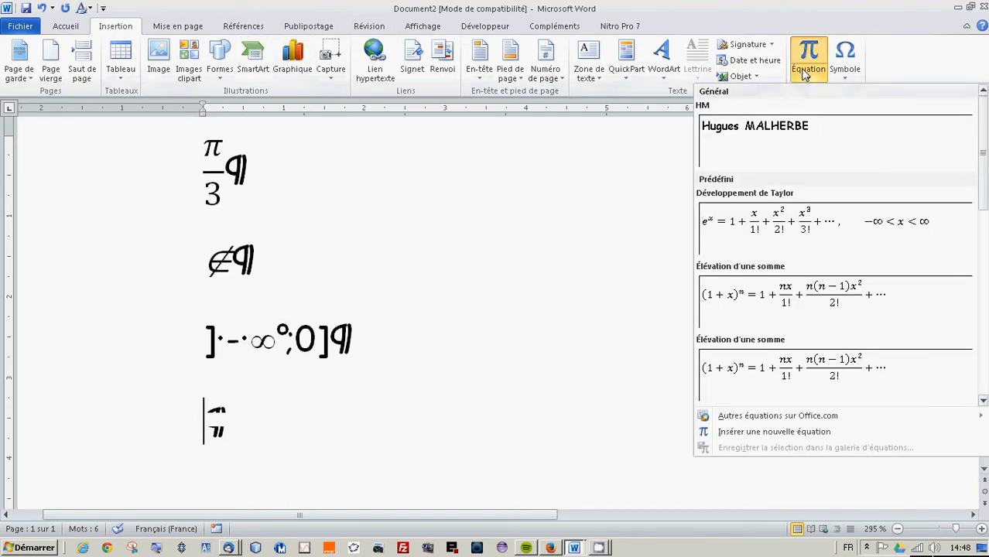
click(794, 437)
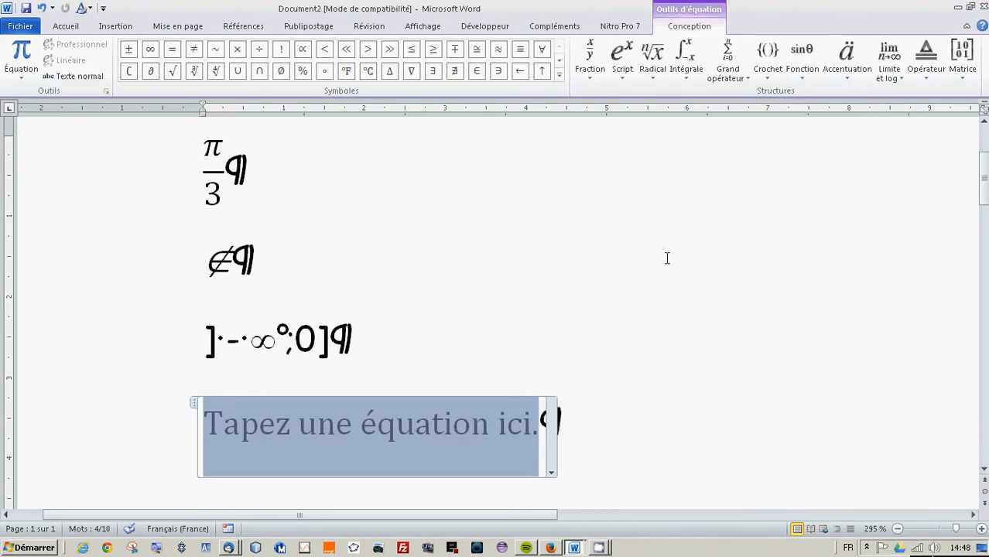
click(770, 70)
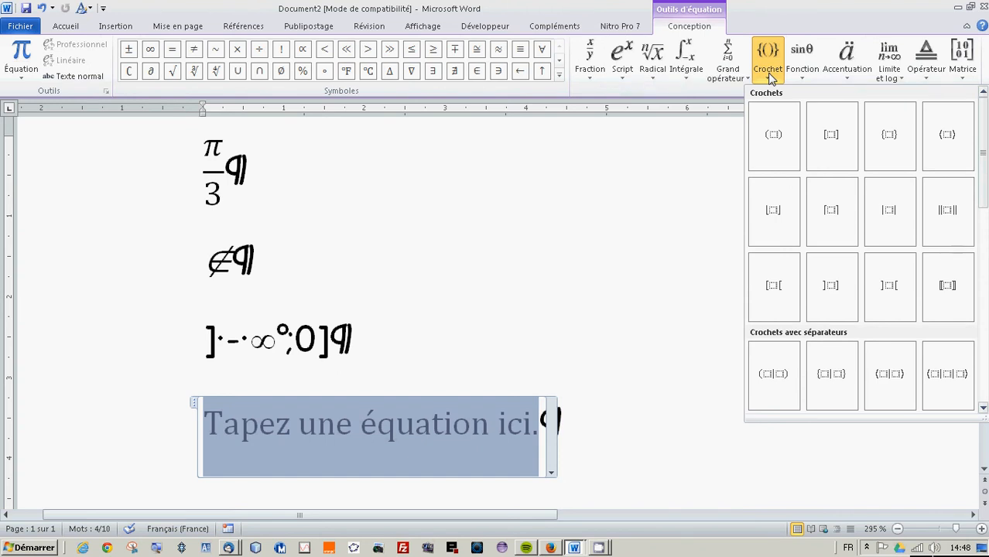
click(830, 301)
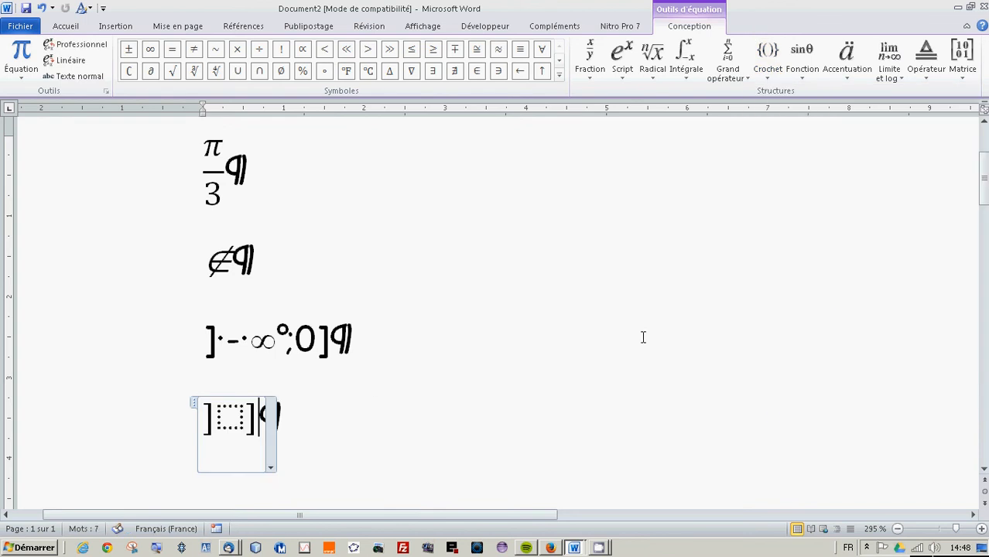
Step: Add a stacked fraction inside the brackets, with −π as its numerator and 4 as its denominator
click(226, 422)
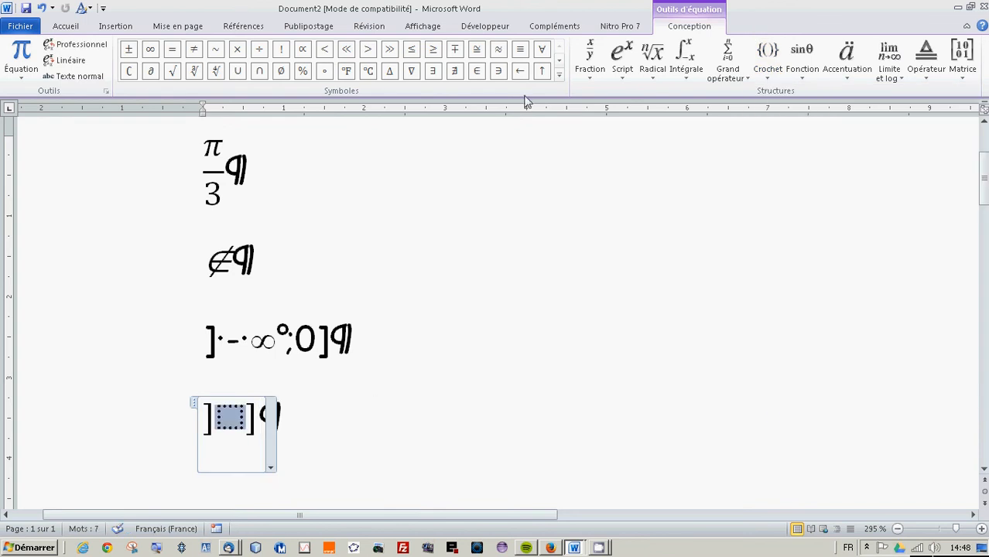
click(590, 54)
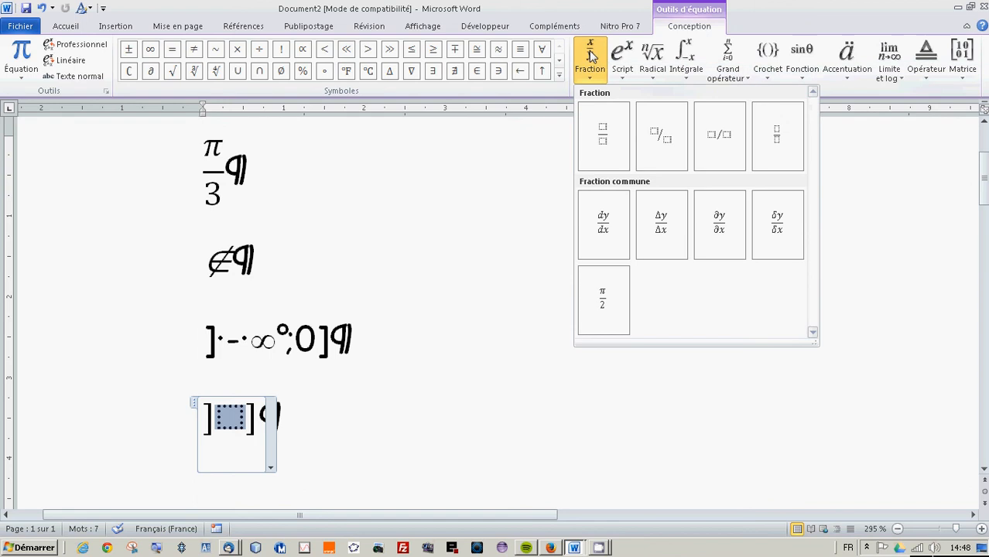
click(602, 136)
click(229, 419)
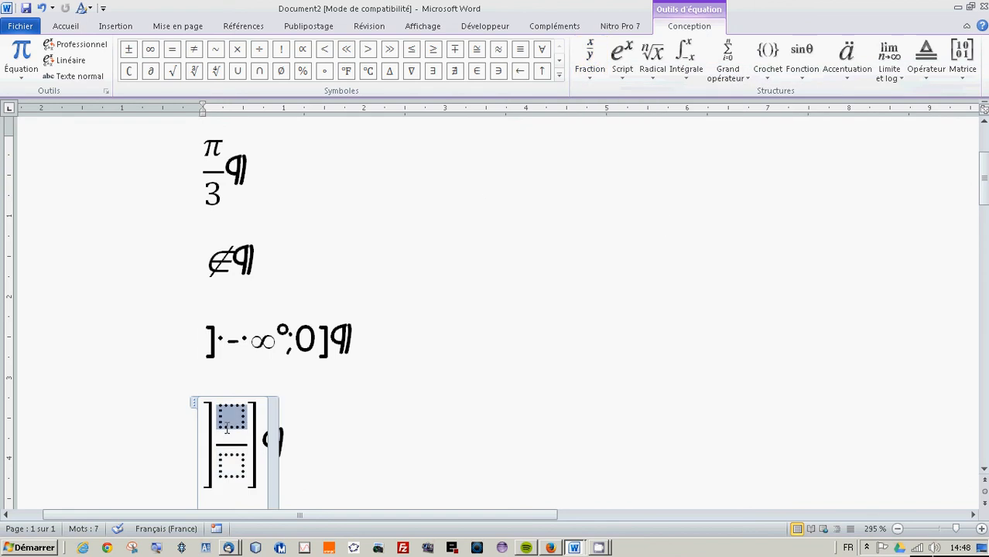
text(-)
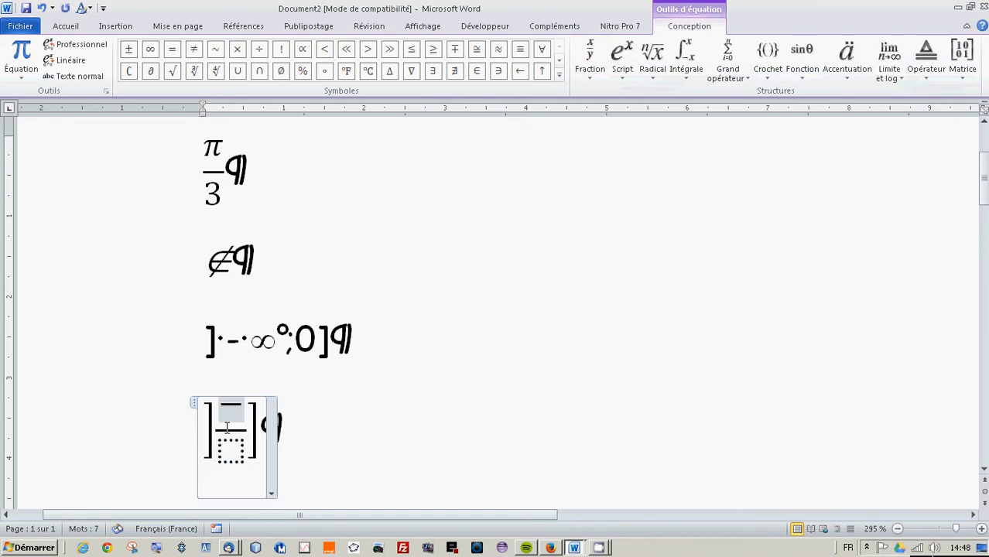
click(559, 61)
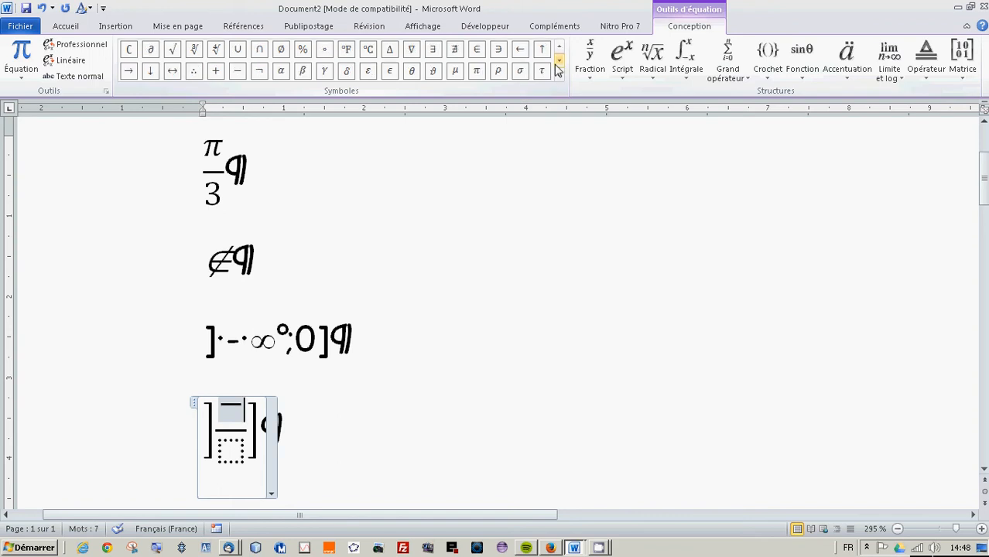
click(477, 71)
click(239, 457)
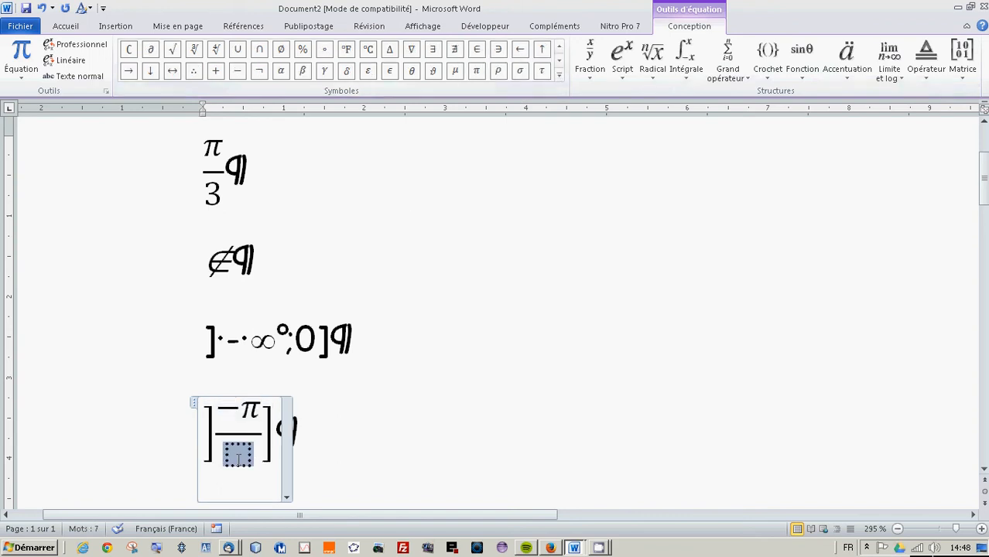
text(4)
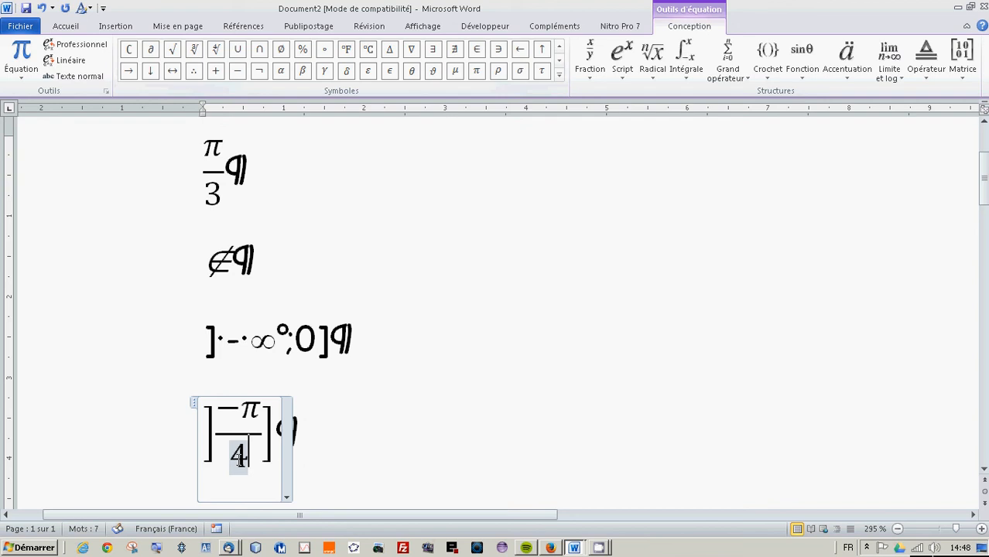
Step: Add a semicolon after the −π/4 fraction, followed by an empty stacked fraction inside the brackets
key(Right)
text(;)
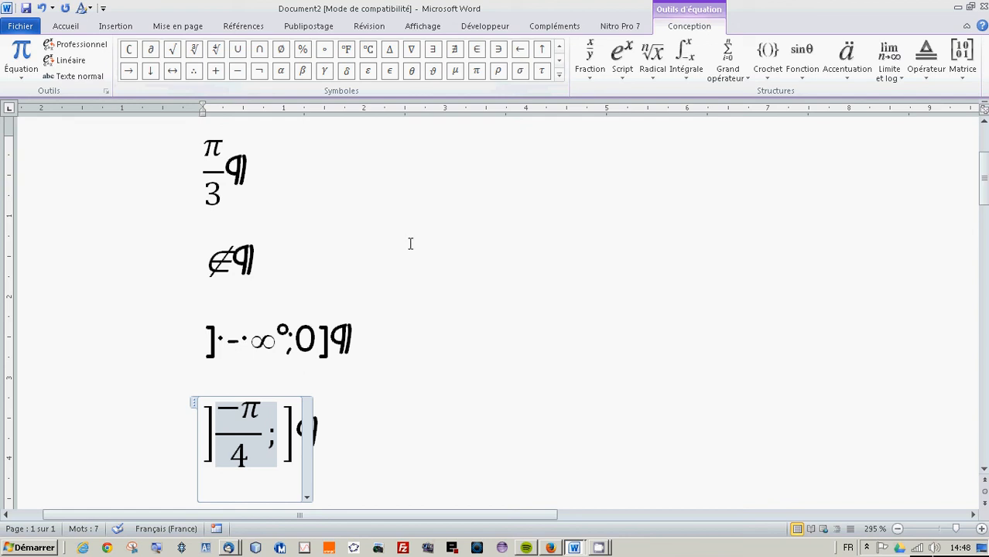
click(591, 58)
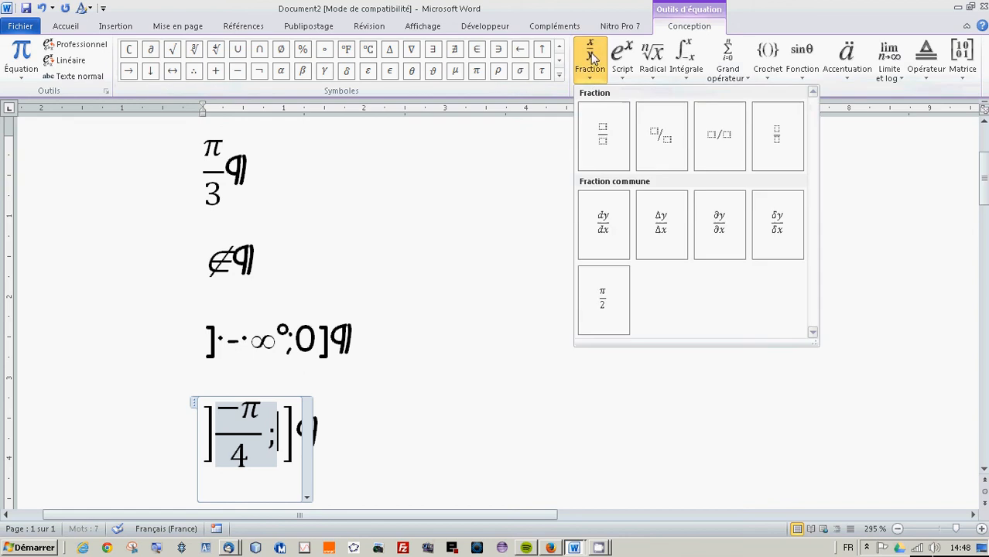
click(601, 131)
key(Up)
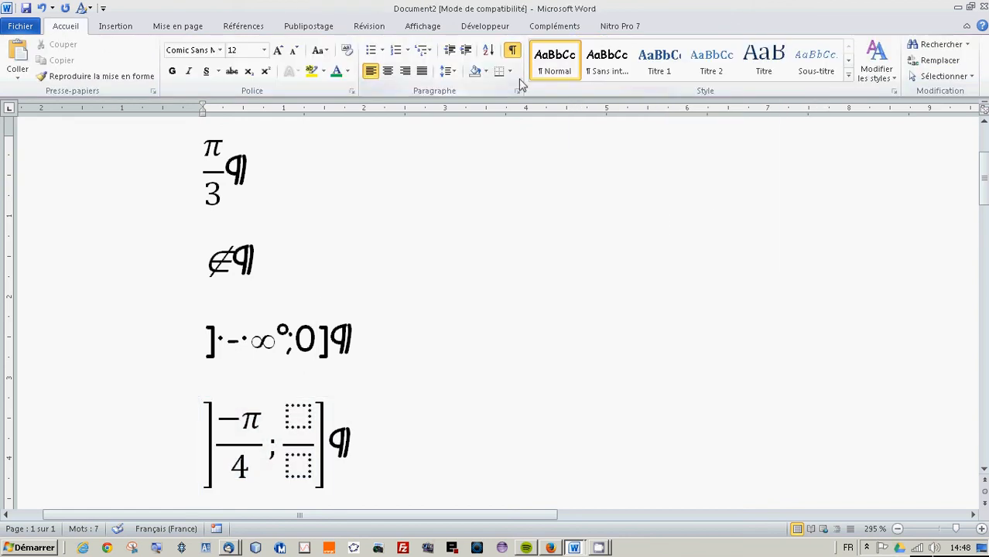
Step: Fill the second fraction with 3π as numerator and 2 as denominator, and leave the equation
click(301, 418)
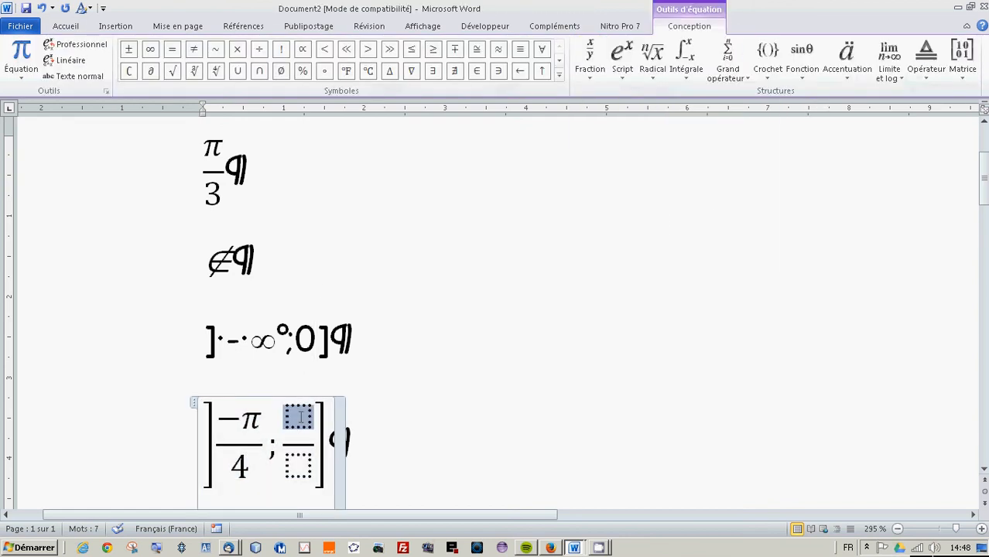
text(3)
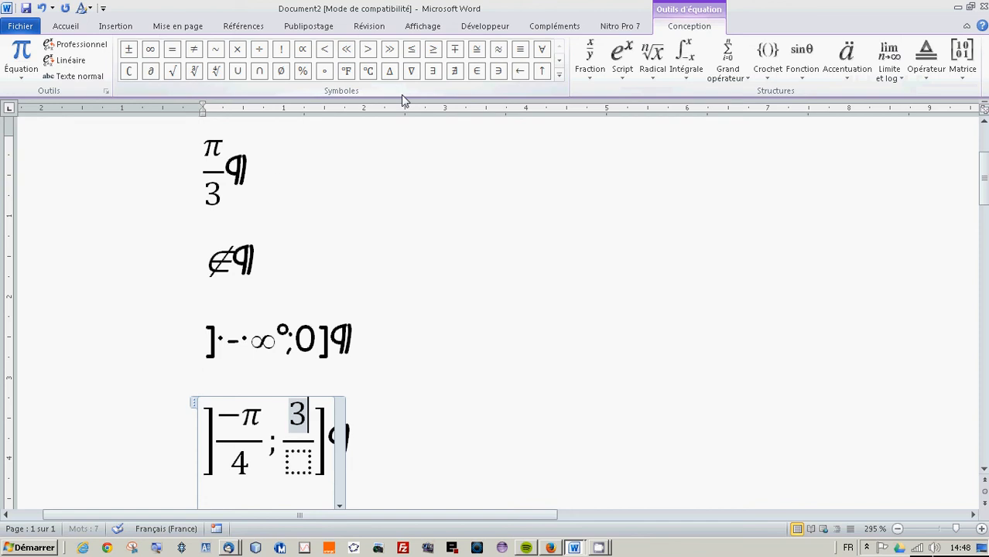
click(559, 60)
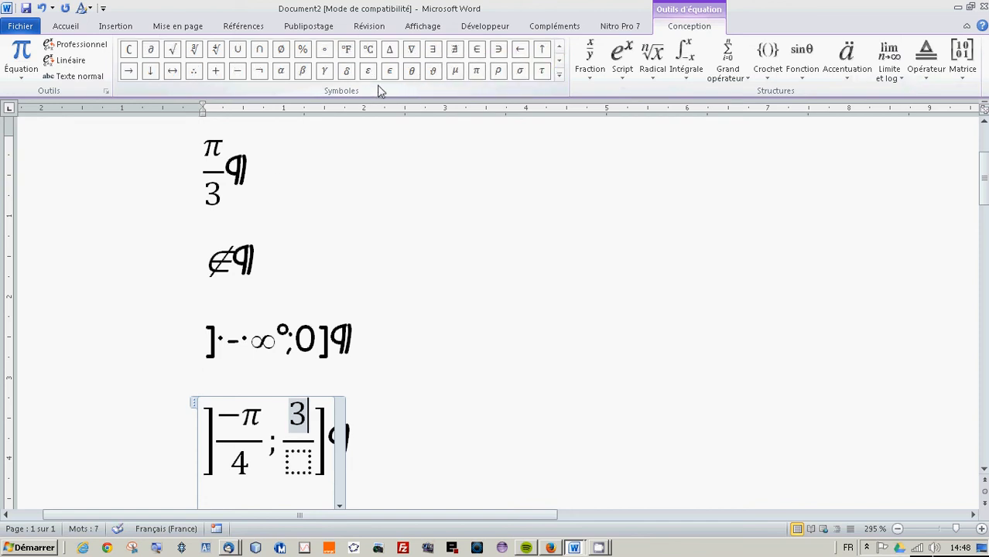
click(476, 71)
click(302, 462)
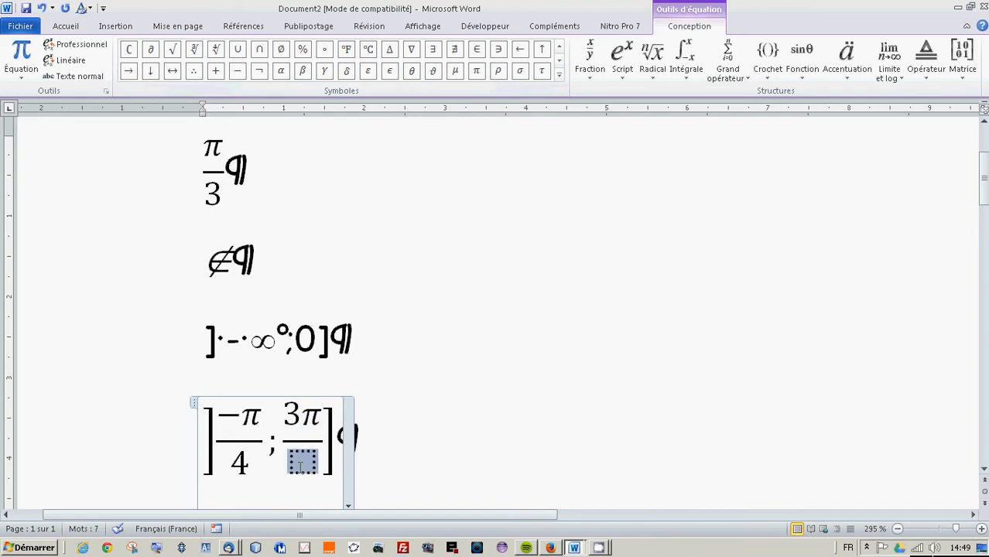
text(2)
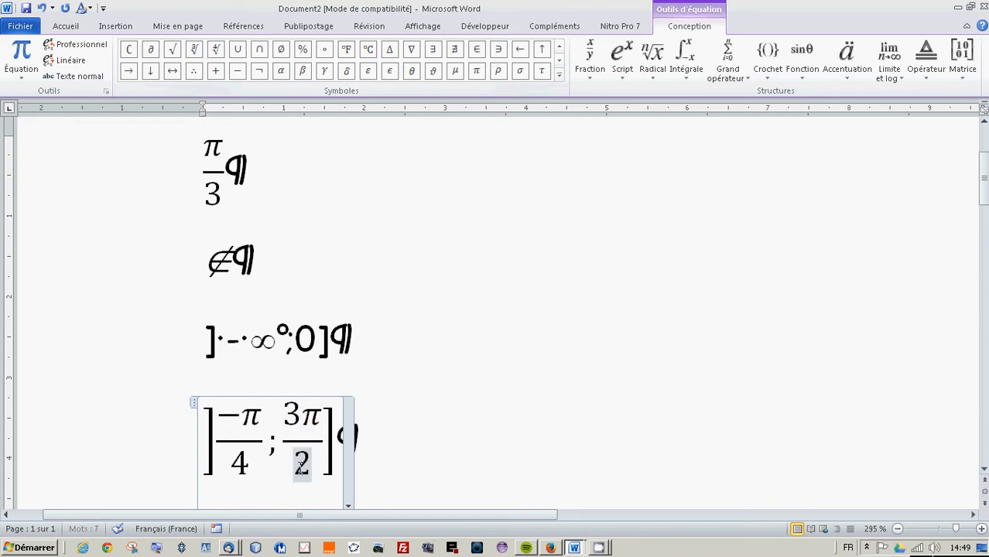
click(475, 460)
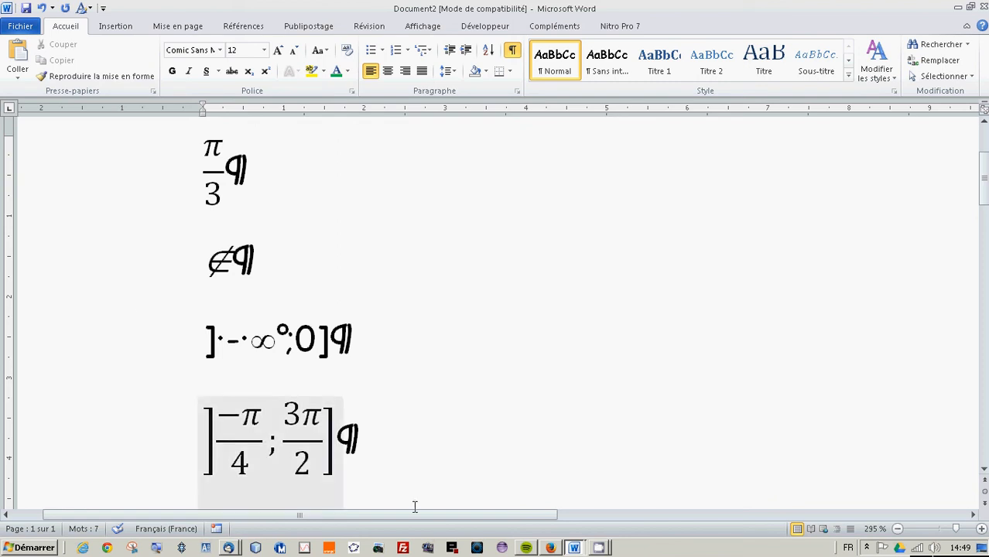
click(608, 548)
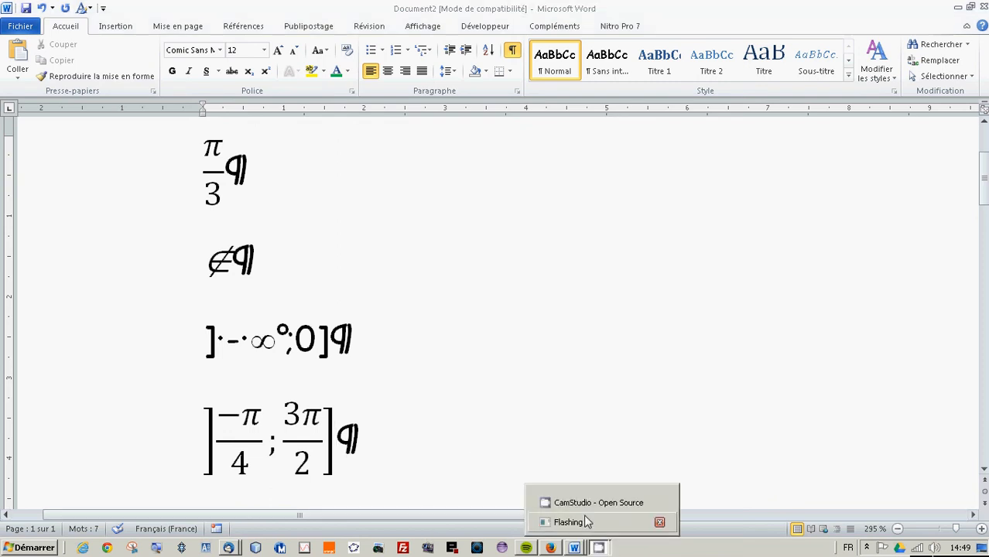